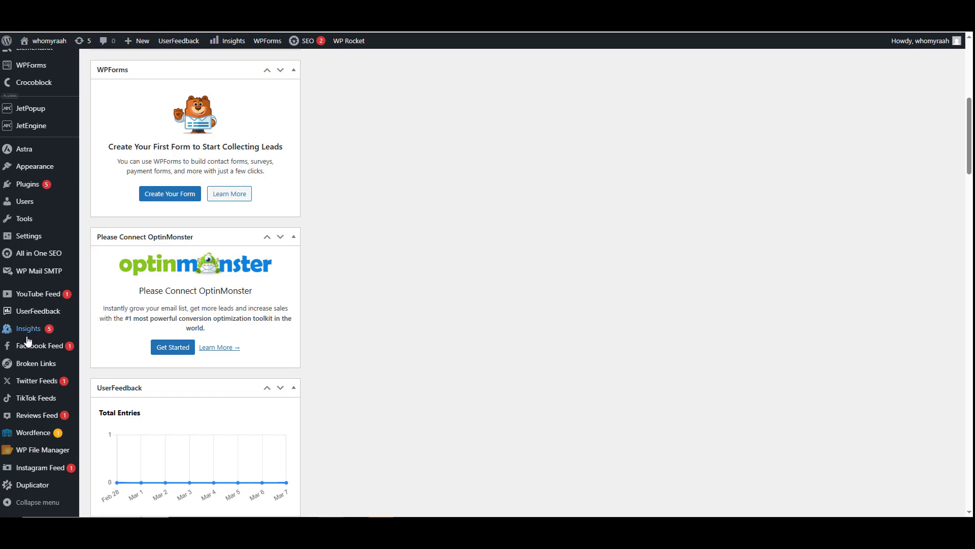
# Open the .htaccess file from public_html in WP File Manager's code editor
pyautogui.scroll(-2, 30, 356)
pyautogui.moveTo(15, 455)
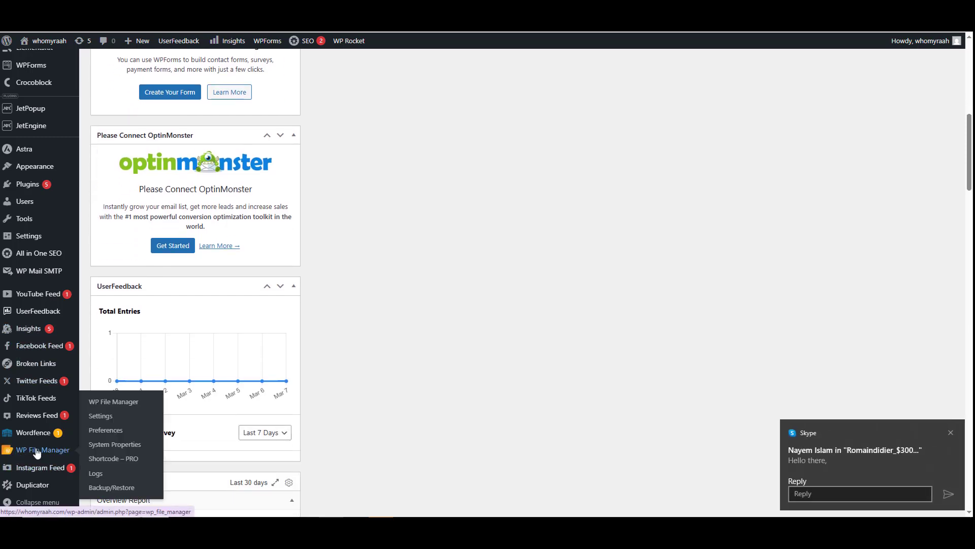
pyautogui.click(71, 453)
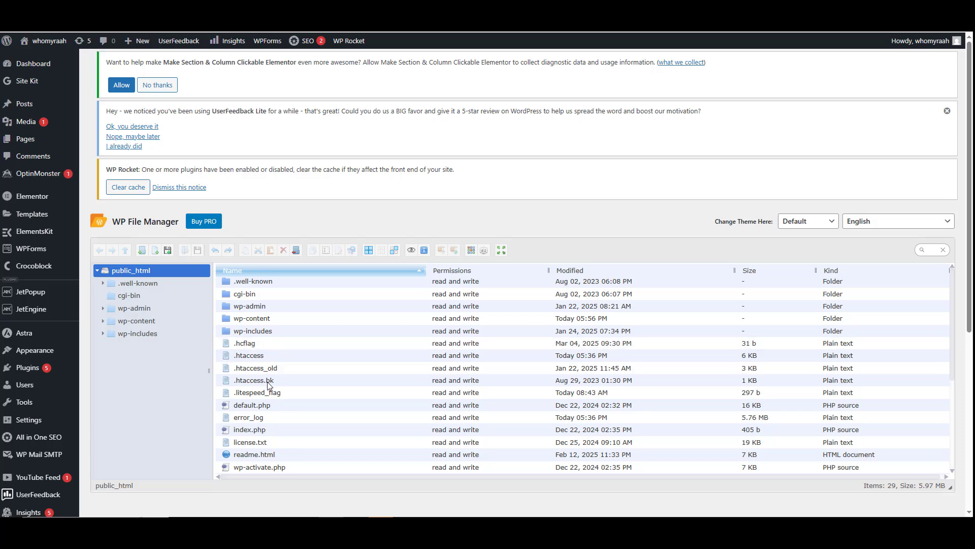
pyautogui.click(249, 358)
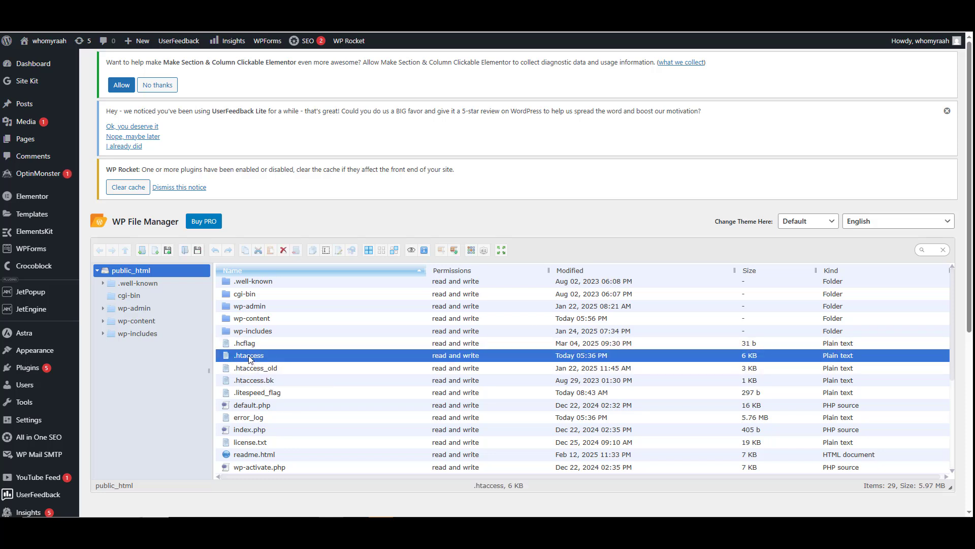
pyautogui.rightClick(250, 359)
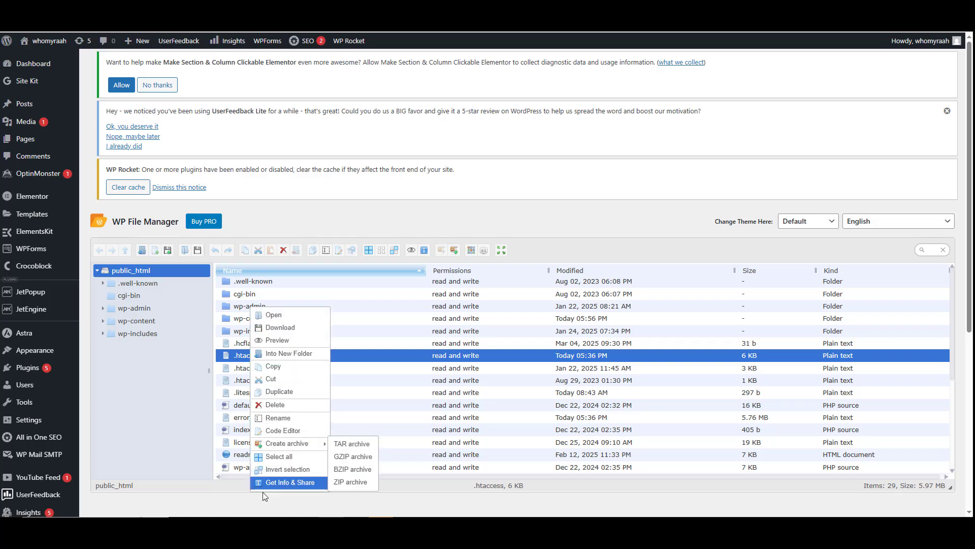
pyautogui.moveTo(274, 445)
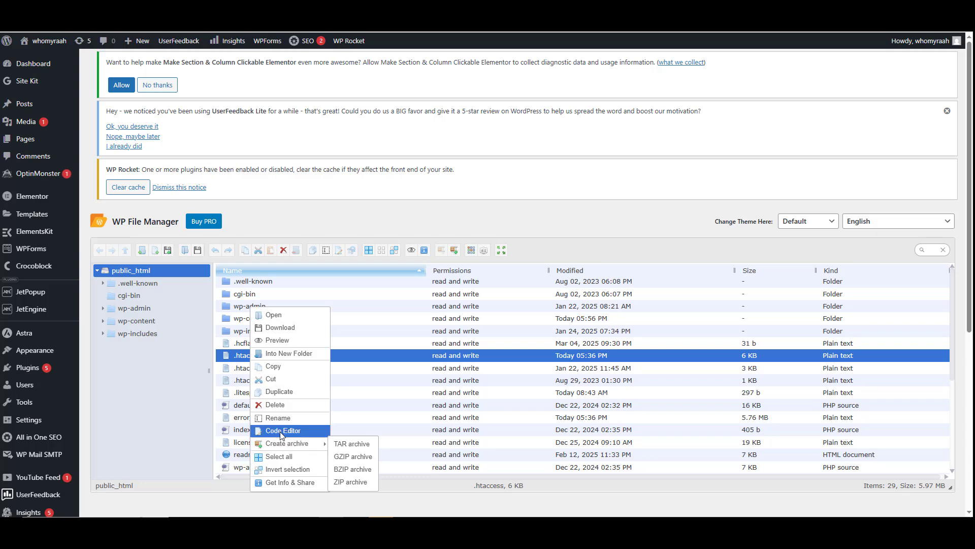
pyautogui.click(279, 430)
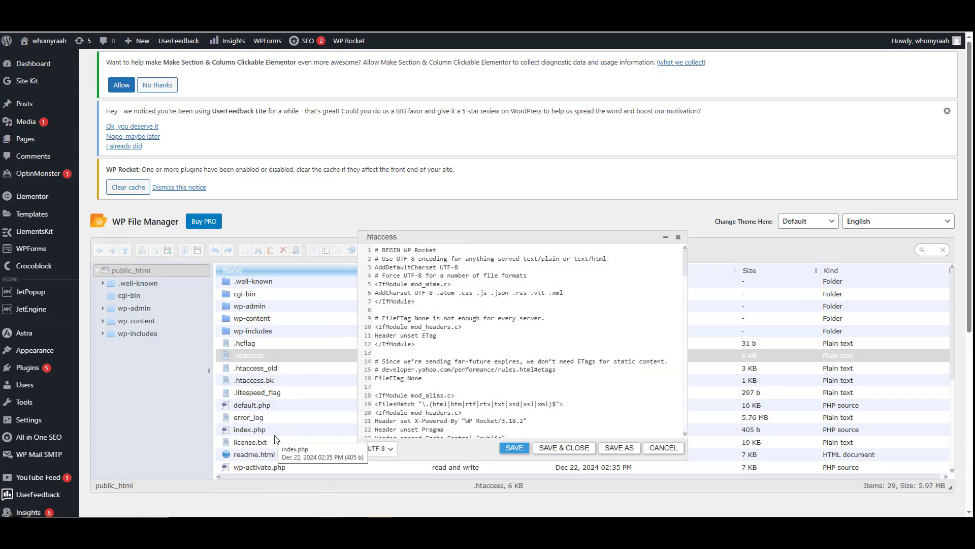
# Replace the "Header unset ETag" line in the mod_headers.c block with the "Header set Content-Security-Policy" entry from the clipboard history and save .htaccess
pyautogui.click(441, 336)
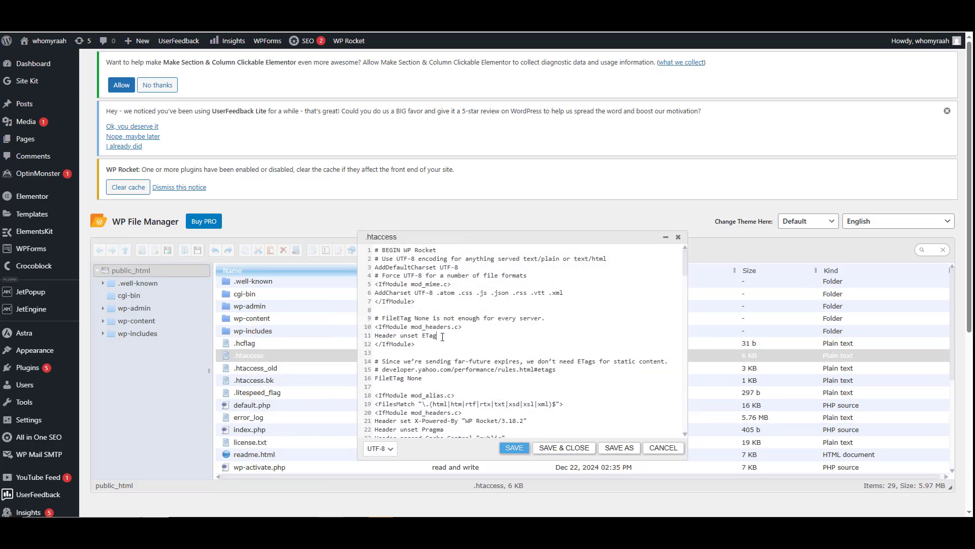
pyautogui.moveTo(441, 336); pyautogui.dragTo(374, 336)
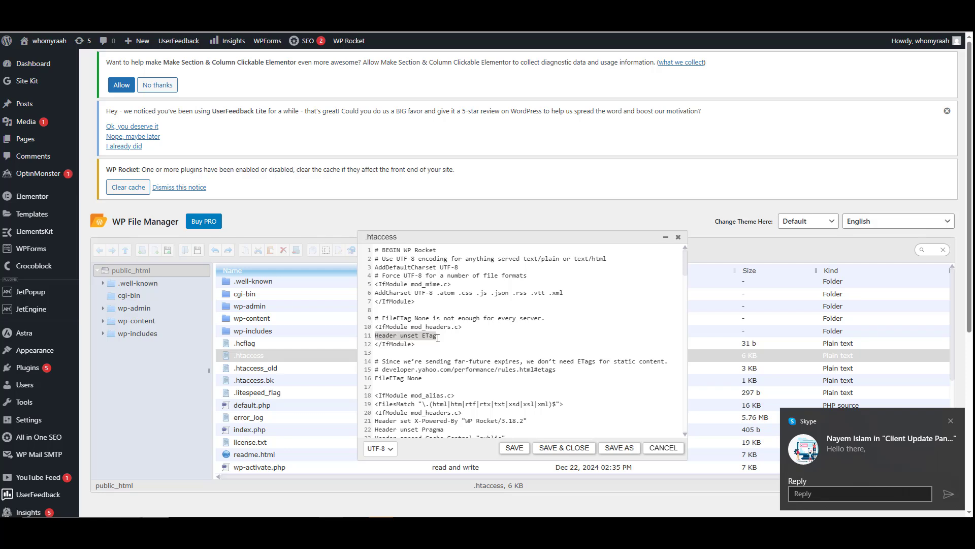
pyautogui.press('super+v')
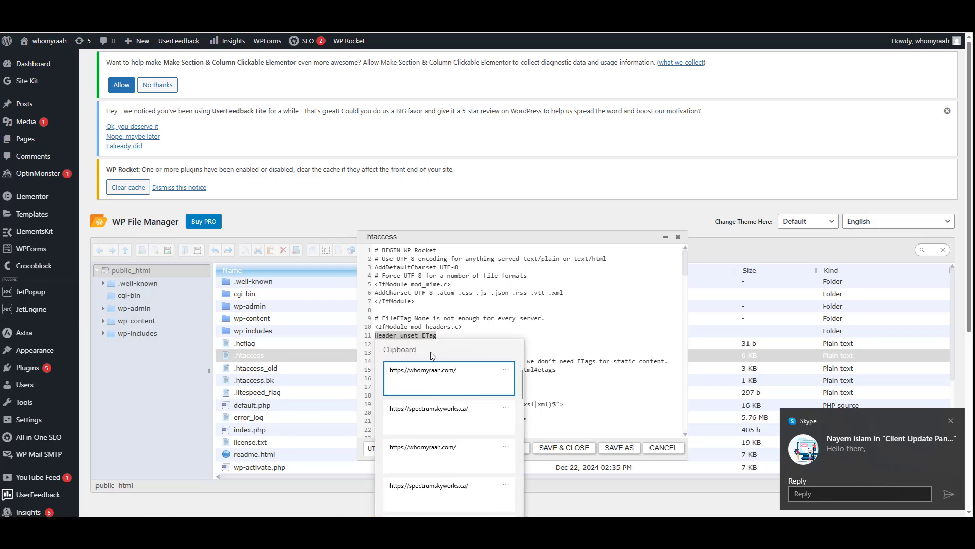
pyautogui.scroll(-5, 440, 424)
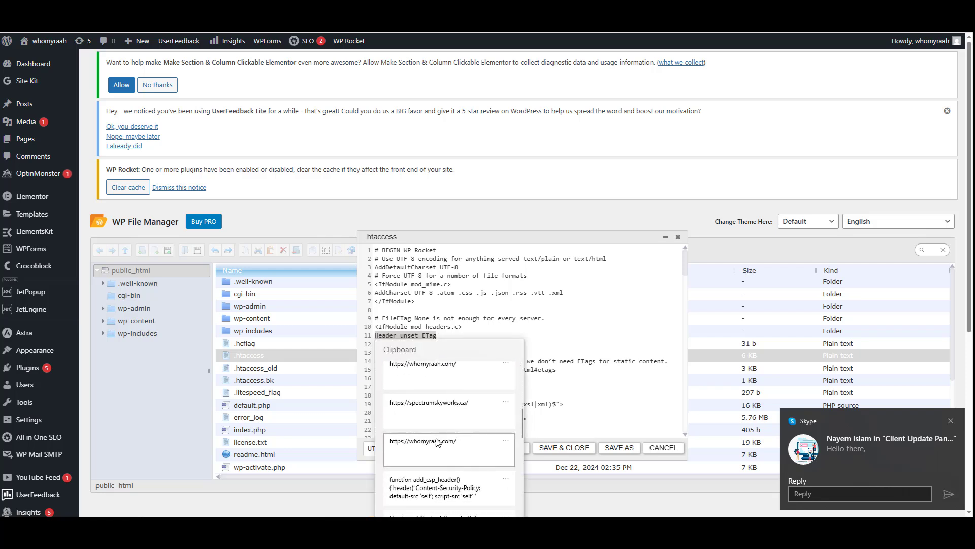
pyautogui.scroll(-1, 436, 445)
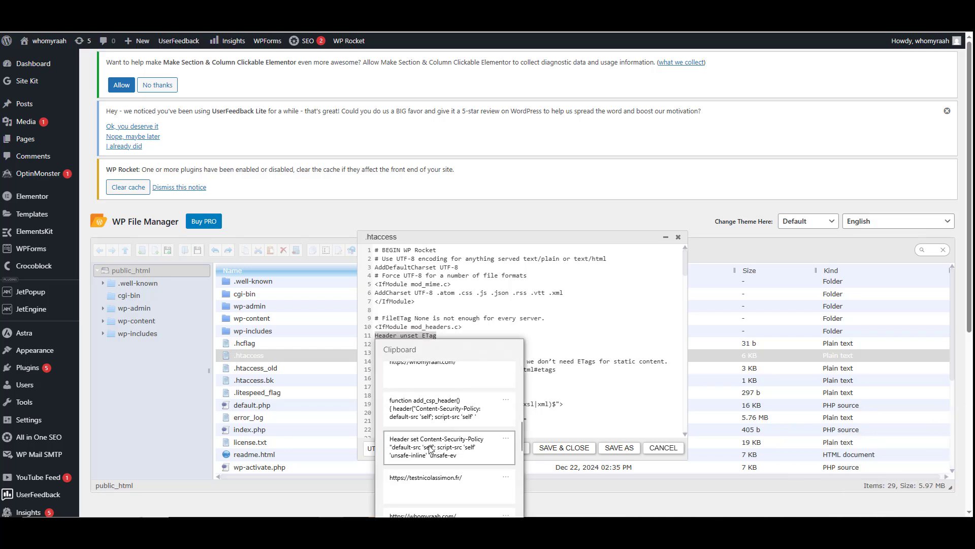
pyautogui.click(429, 447)
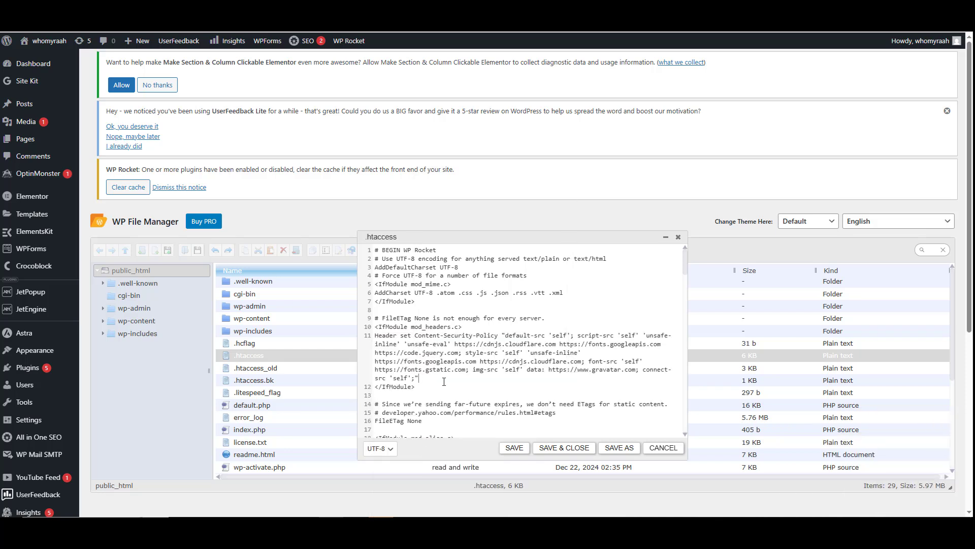
pyautogui.click(514, 449)
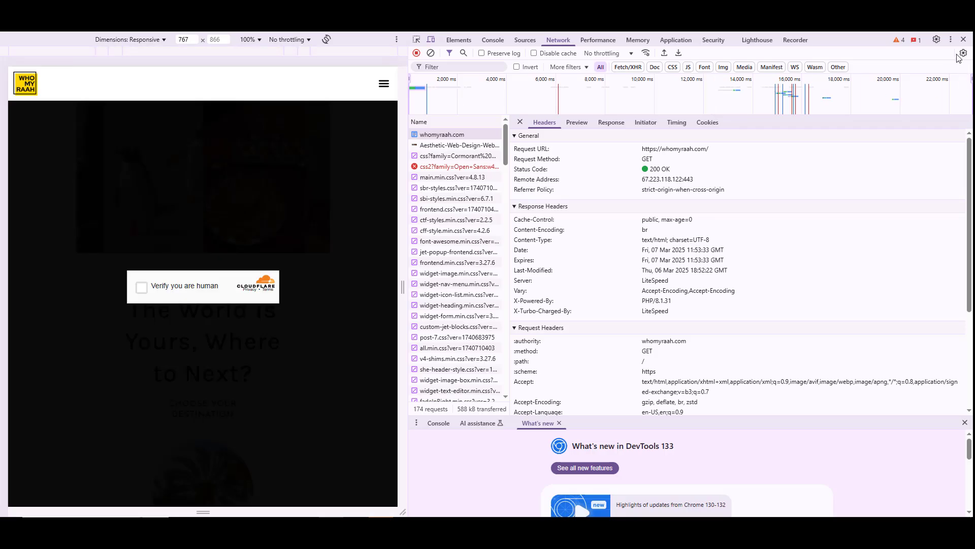
# Close the developer tools and check how the whomyraah homepage renders, including the destination section
pyautogui.click(963, 40)
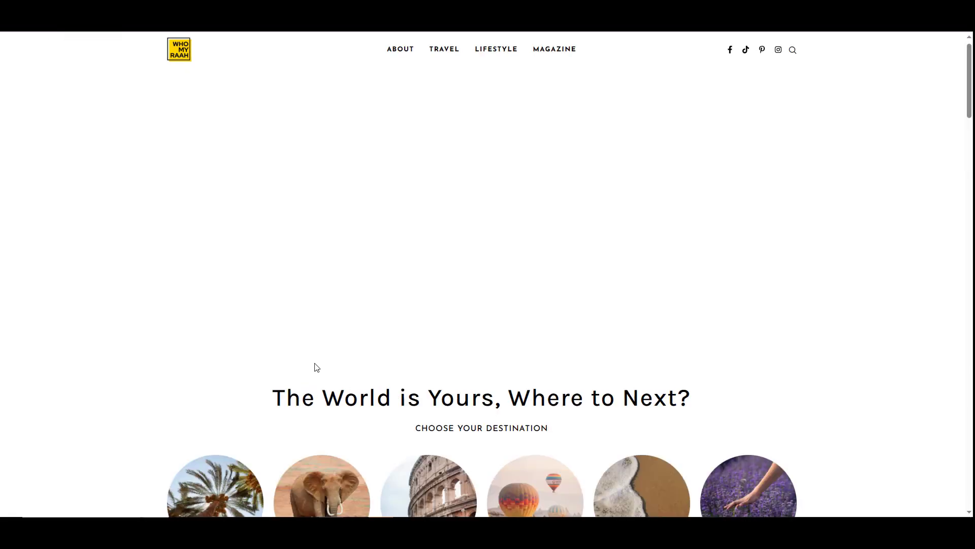
pyautogui.scroll(-5, 330, 294)
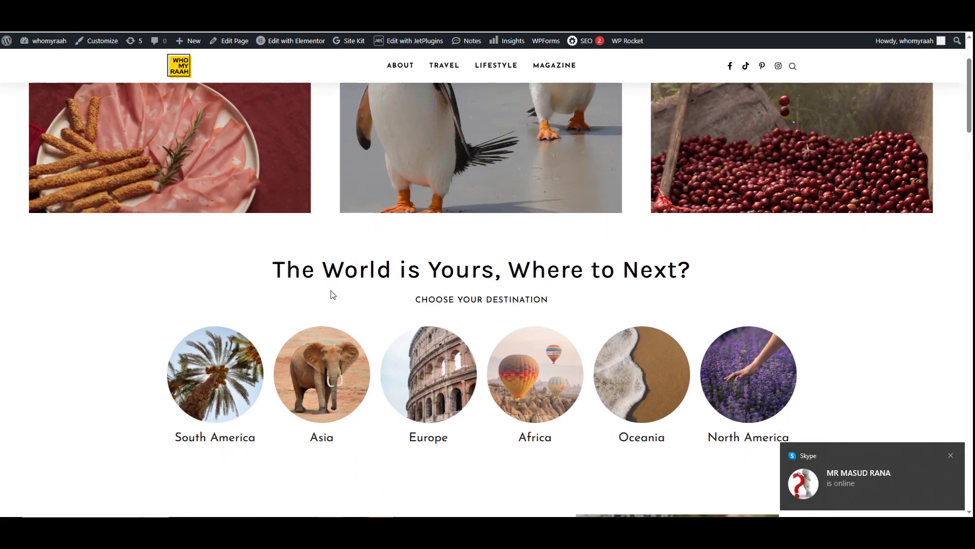
pyautogui.scroll(-4, 331, 304)
pyautogui.scroll(9, 330, 303)
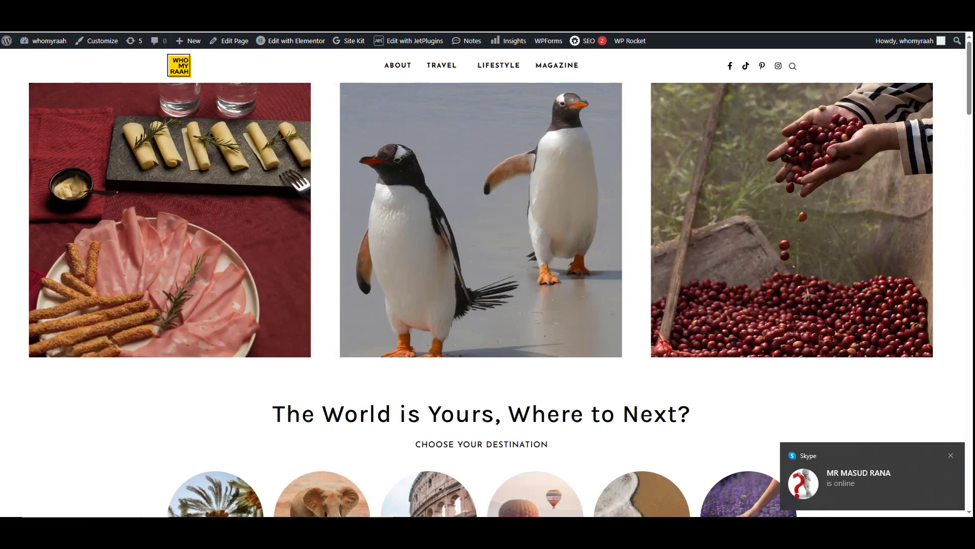
pyautogui.rightClick(119, 30)
pyautogui.click(155, 122)
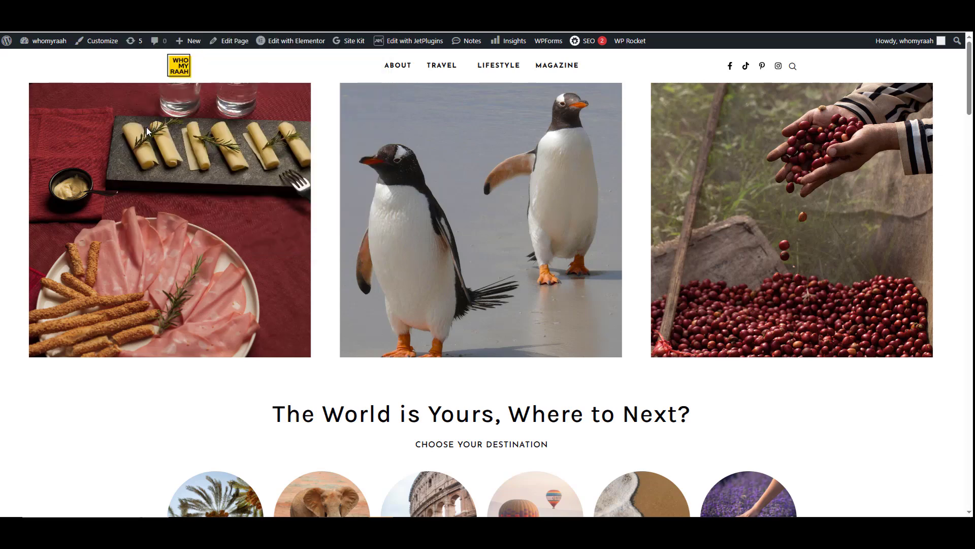
pyautogui.hotkey('ctrl', 'Tab')
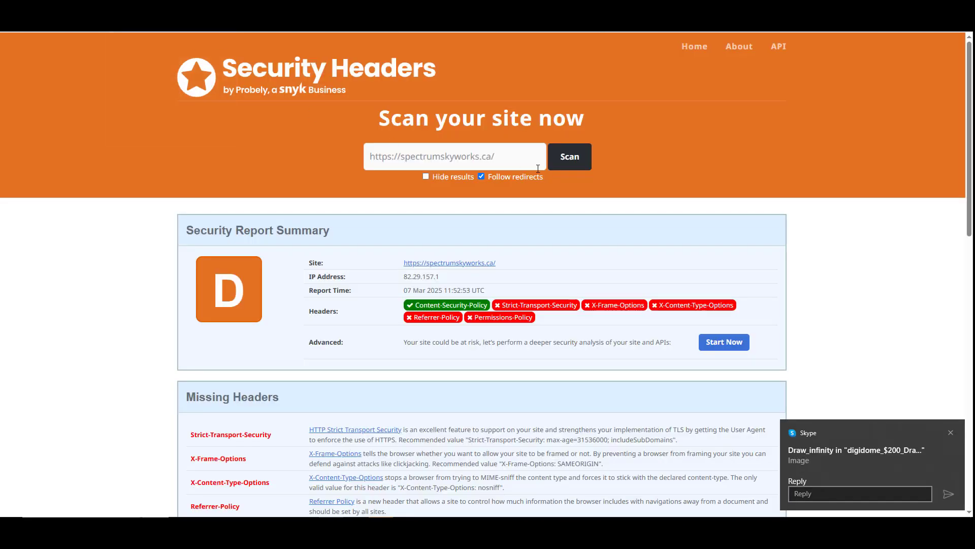
pyautogui.tripleClick(493, 157)
pyautogui.rightClick(491, 156)
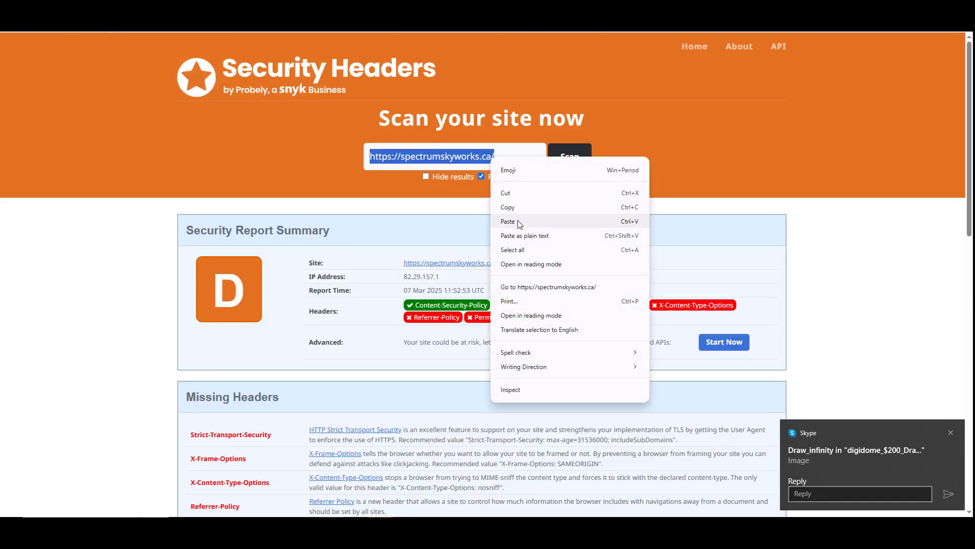
pyautogui.click(518, 222)
pyautogui.click(559, 166)
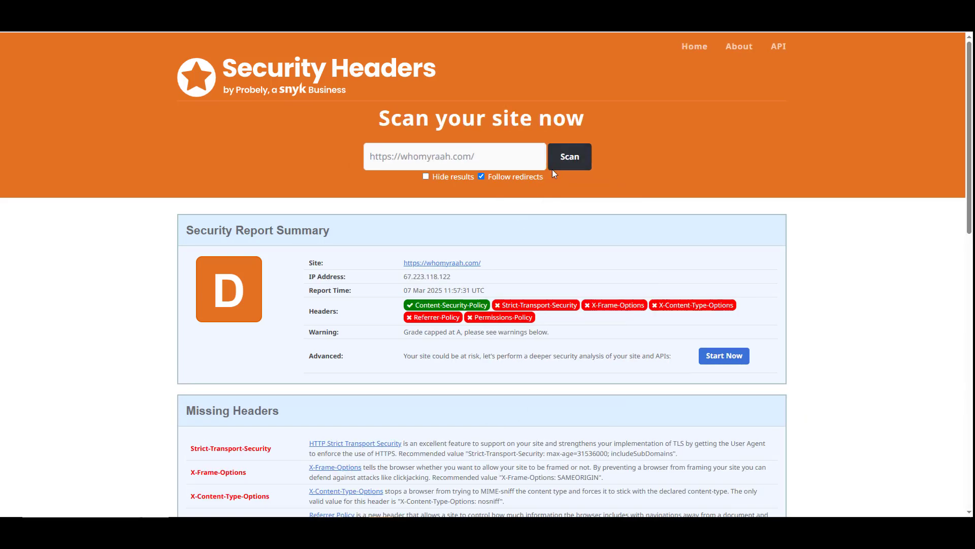
pyautogui.moveTo(412, 307); pyautogui.dragTo(490, 306)
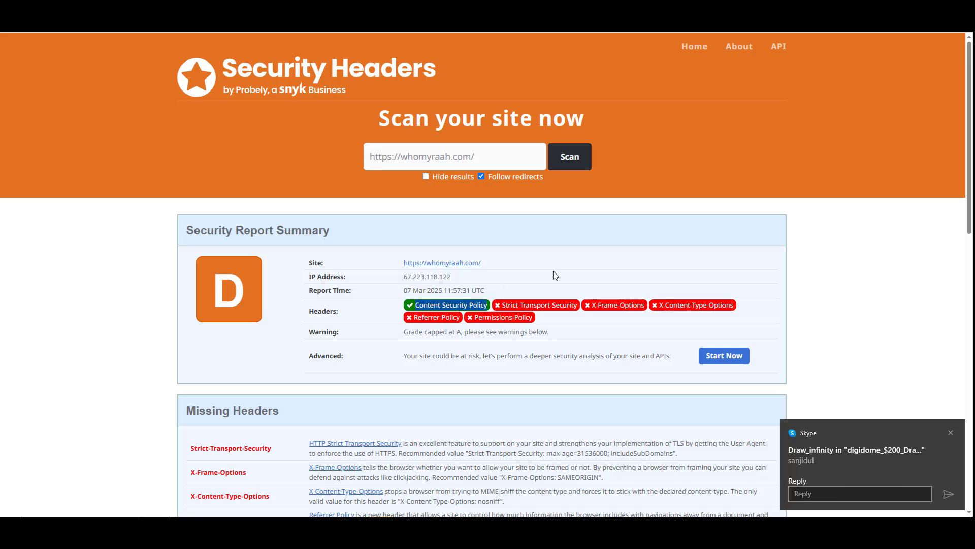
pyautogui.click(702, 241)
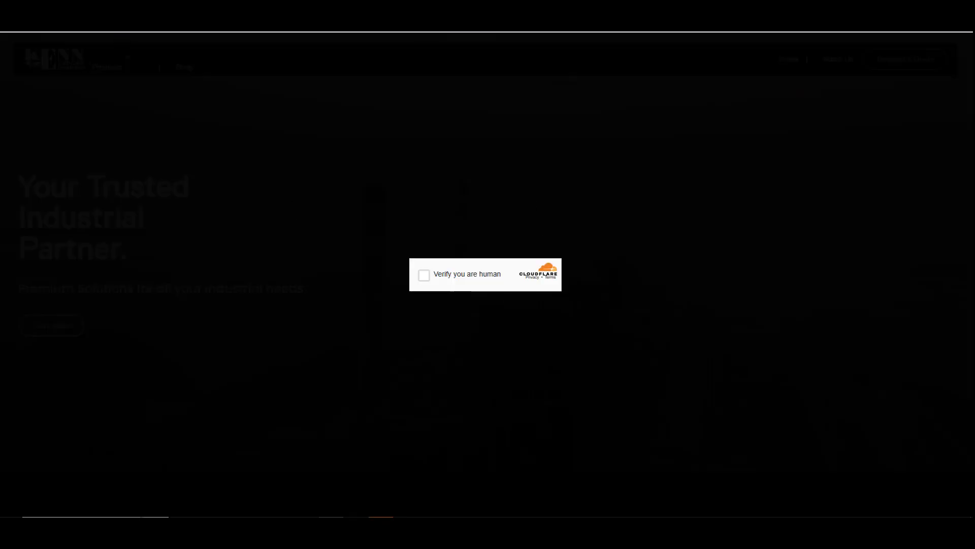
# Copy the Kenn Export site's address, leave its file manager and open the site's Theme File Editor
pyautogui.rightClick(119, 21)
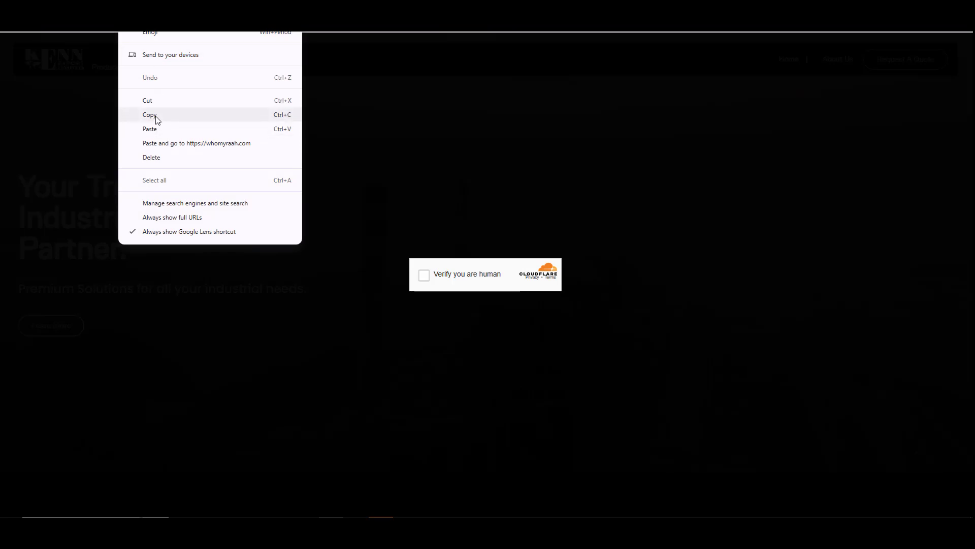
pyautogui.click(156, 116)
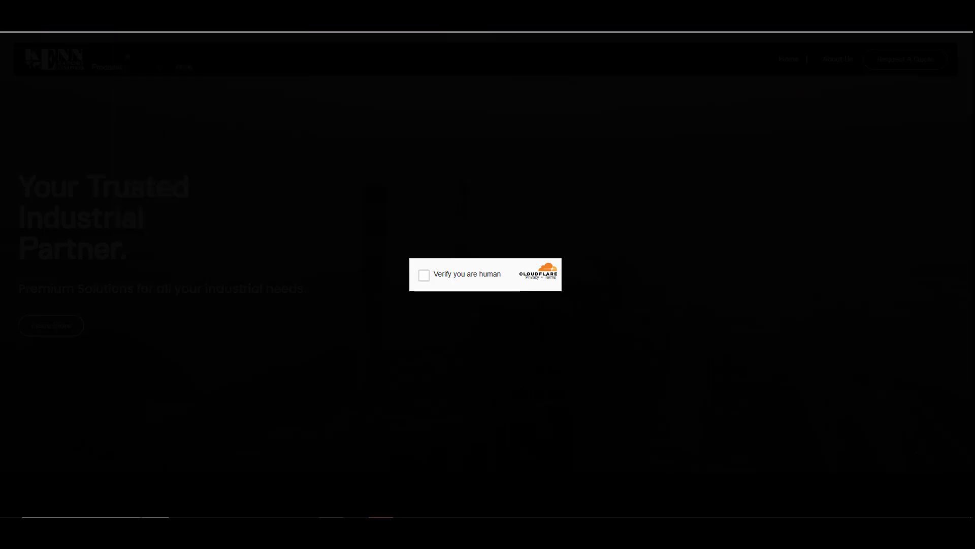
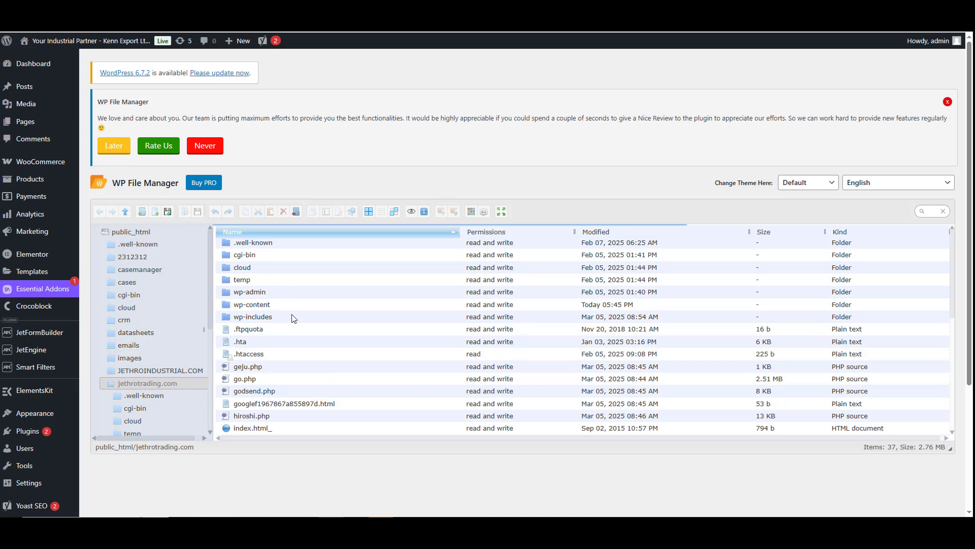
pyautogui.click(164, 350)
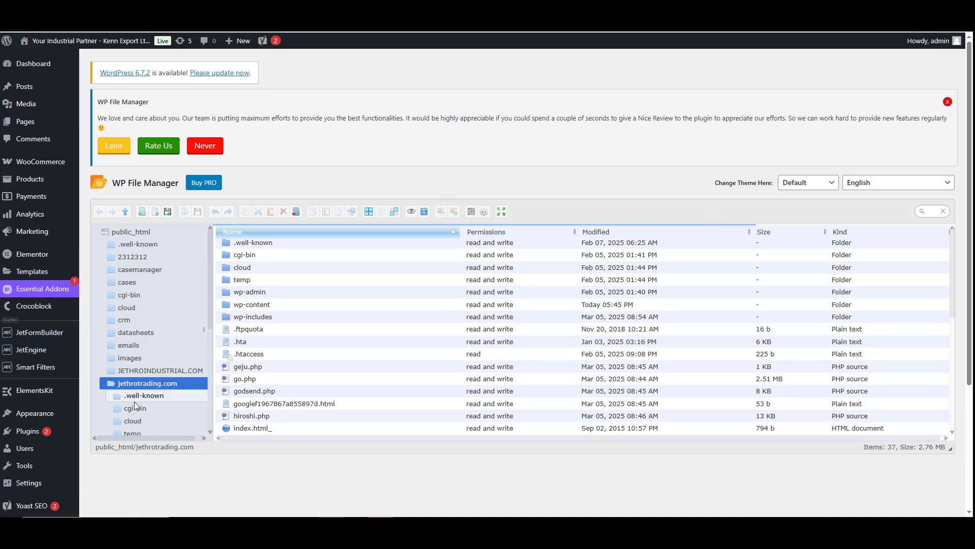
pyautogui.moveTo(41, 418)
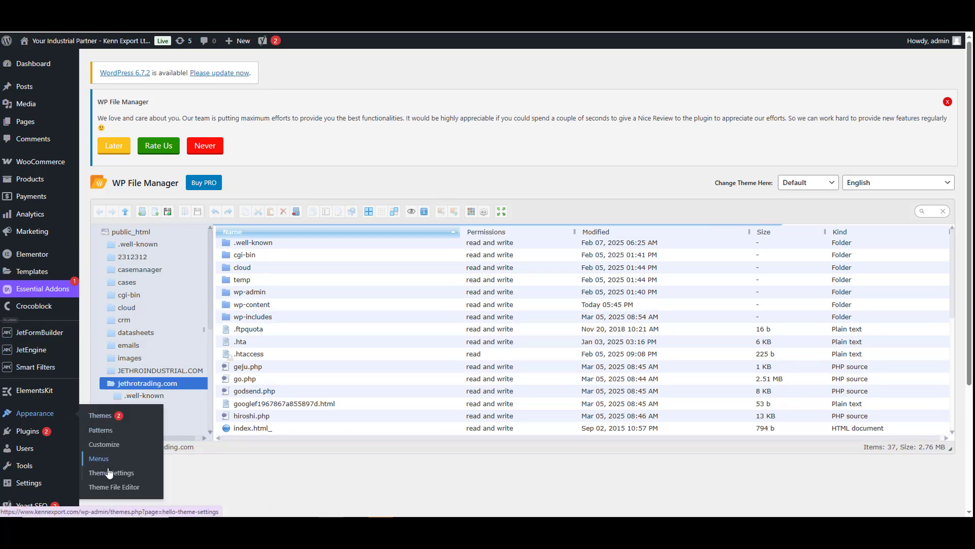
pyautogui.scroll(-1, 109, 482)
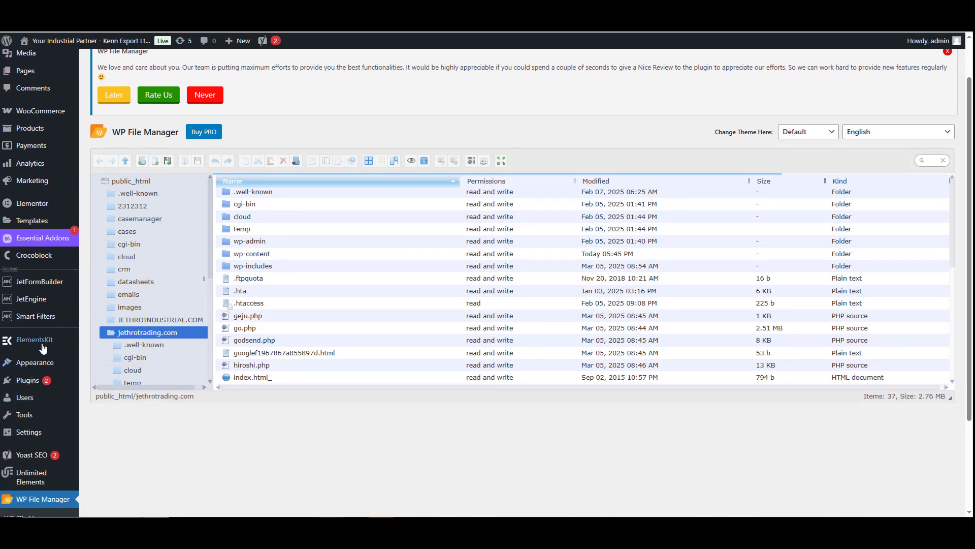
pyautogui.moveTo(41, 363)
pyautogui.click(107, 435)
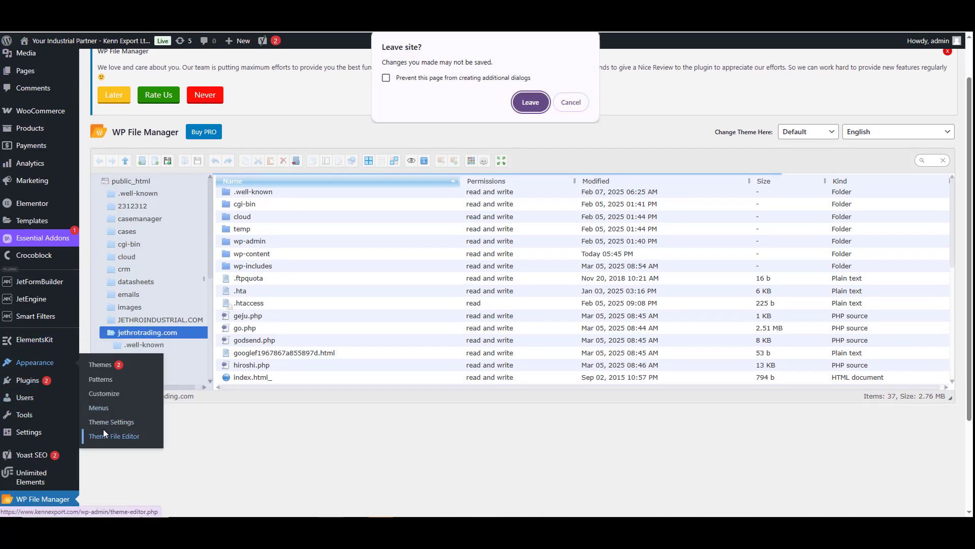
pyautogui.click(536, 102)
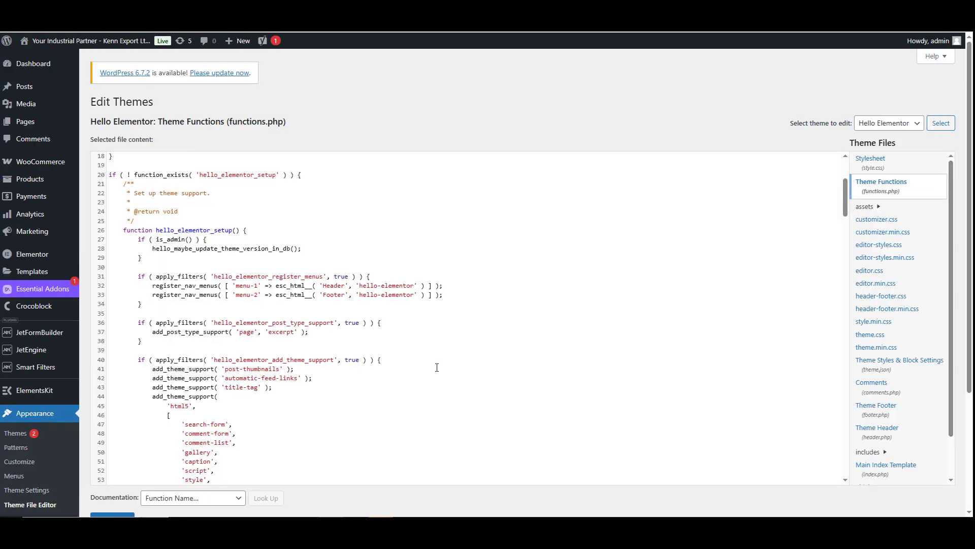
# Insert the add_csp_header() function from the clipboard history at line 285 of Hello Elementor's functions.php, below the hello_elementor_get_theme_notifications() call
pyautogui.scroll(-15, 437, 374)
pyautogui.scroll(-20, 437, 374)
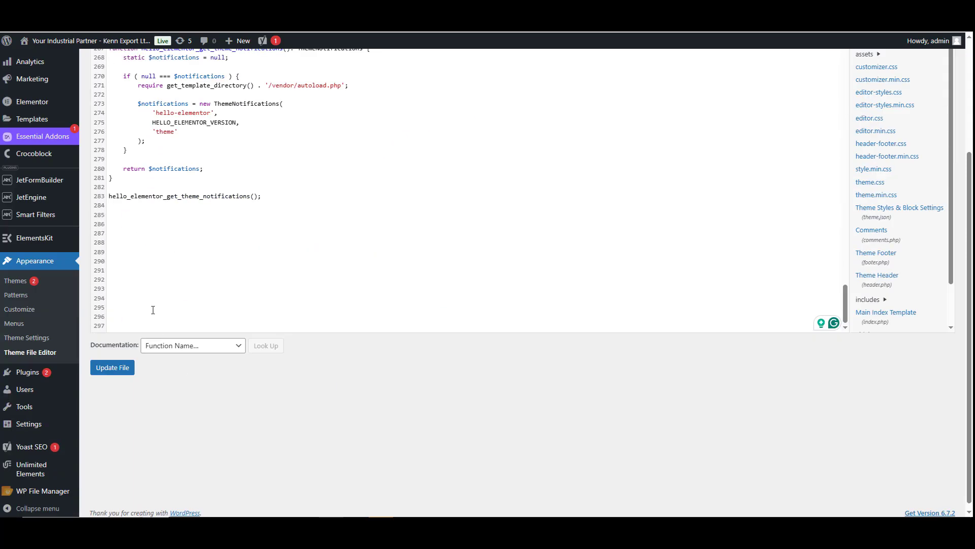
pyautogui.click(136, 213)
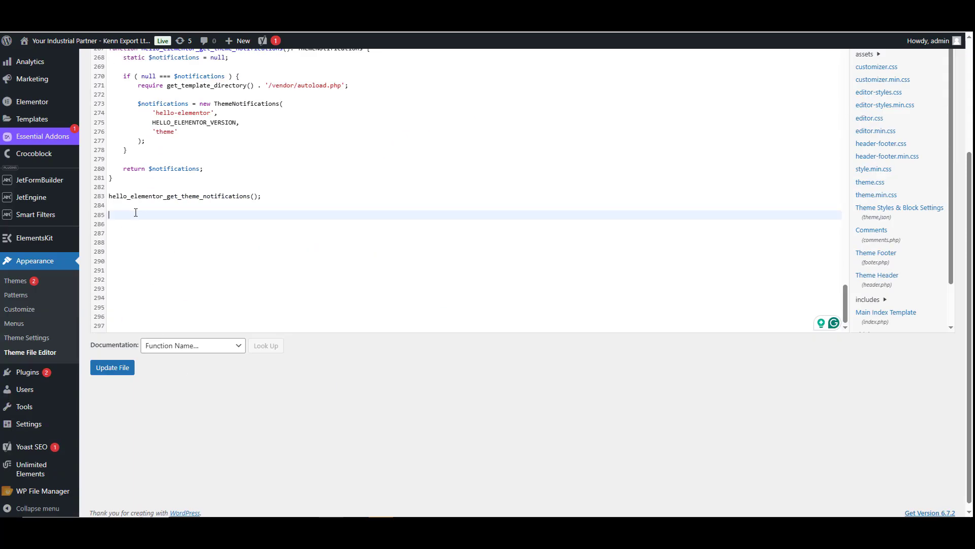
pyautogui.press('super+v')
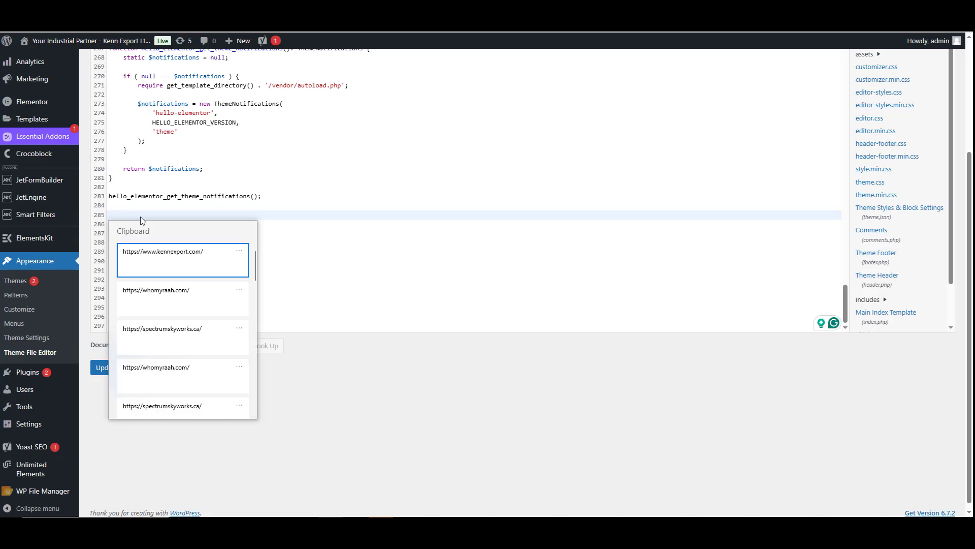
pyautogui.scroll(-2, 165, 304)
pyautogui.scroll(-1, 165, 311)
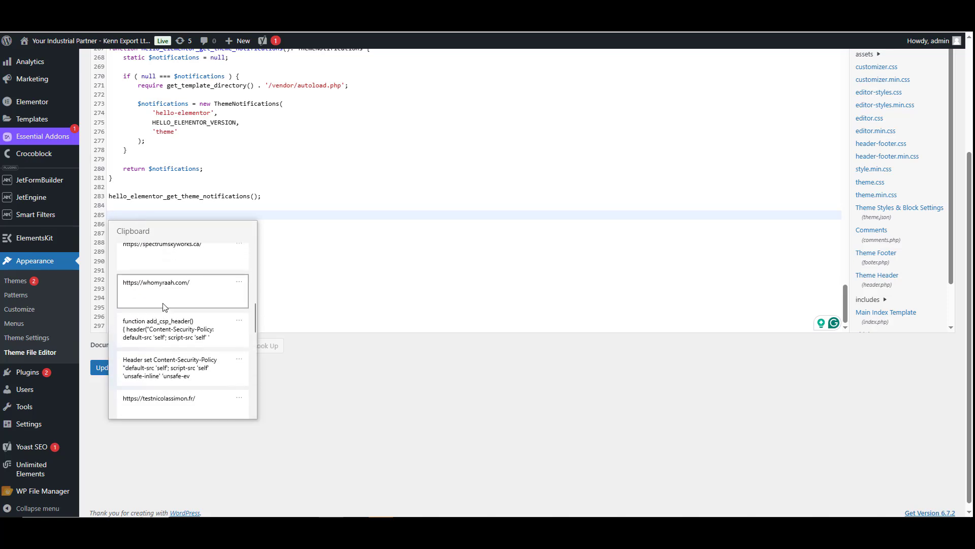
pyautogui.click(183, 325)
# Delete the surplus lines below the add_action('send_headers', 'add_csp_header') call and update functions.php
pyautogui.moveTo(219, 305); pyautogui.dragTo(81, 269)
pyautogui.press('BackSpace')
pyautogui.press('BackSpace')
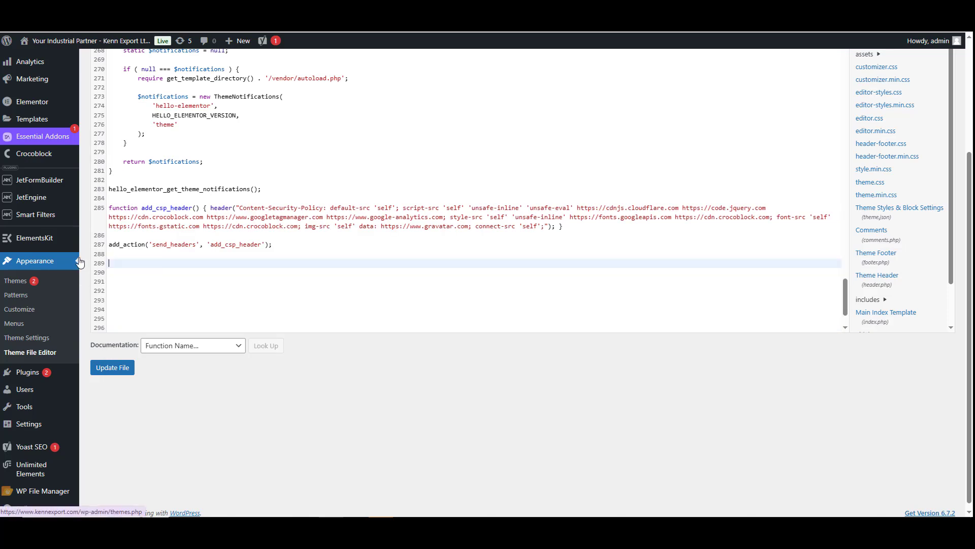
pyautogui.press('BackSpace')
pyautogui.click(113, 367)
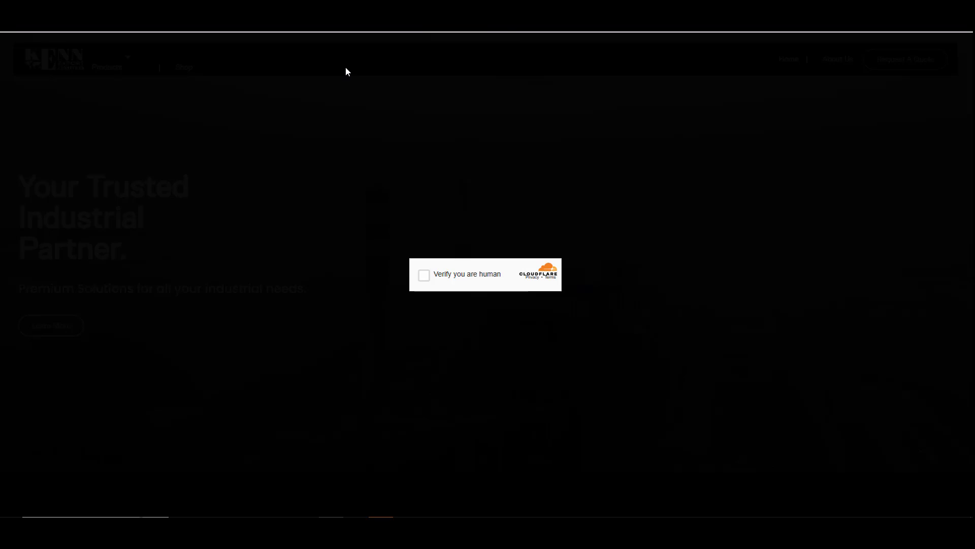
# Check how the Kenn Export homepage renders, including the "What We Offer" section
pyautogui.scroll(-3, 385, 157)
pyautogui.scroll(-3, 385, 158)
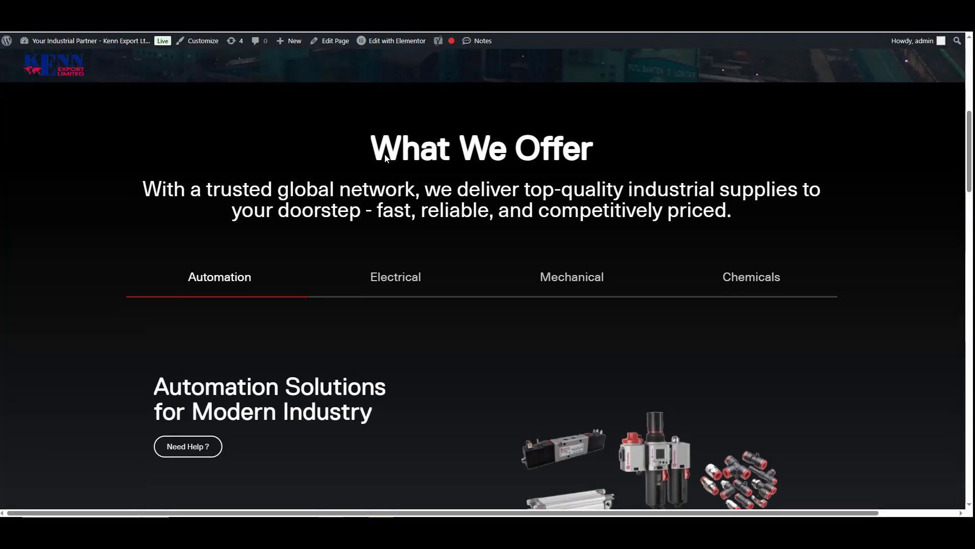
pyautogui.scroll(6, 384, 154)
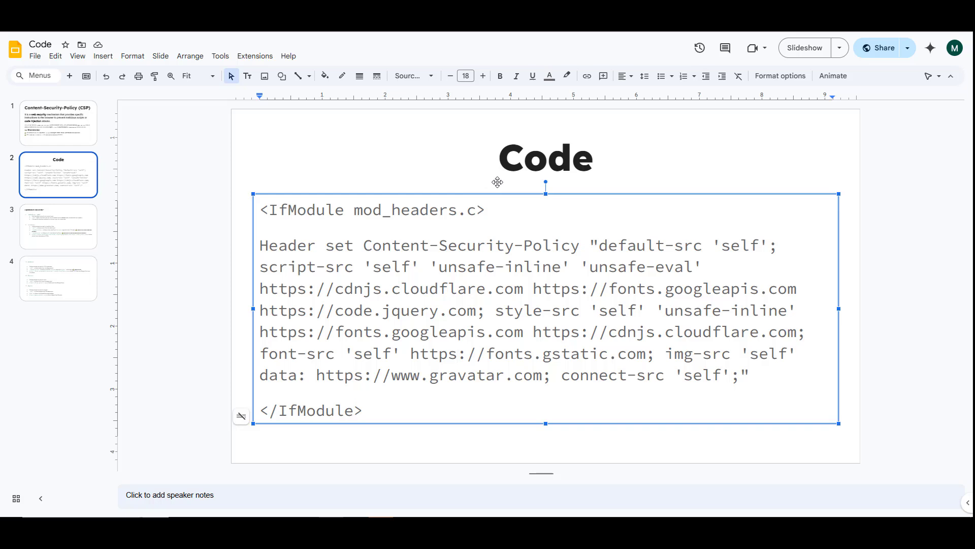
# In the Google Slides presentation "Code", show slide 4 on the style-src, font-src and img-src directives
pyautogui.click(56, 278)
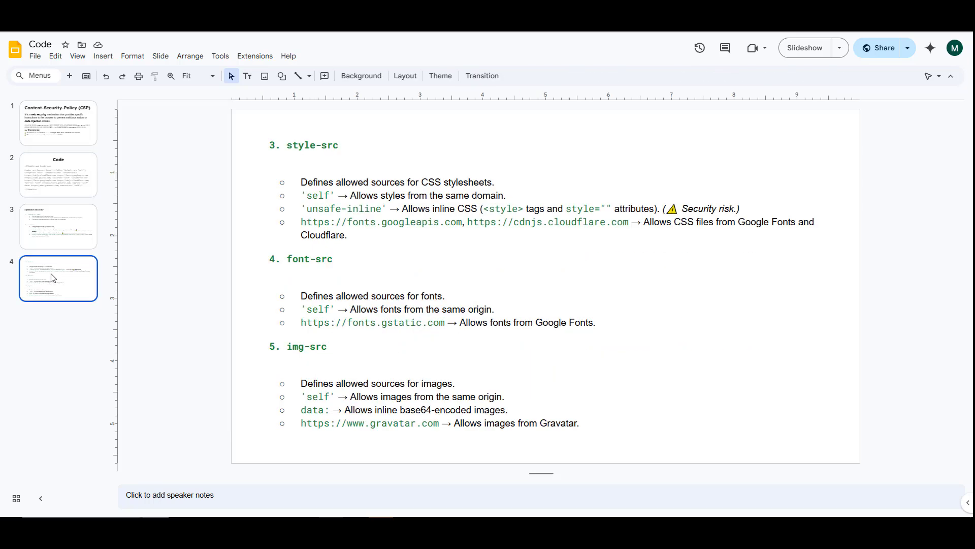